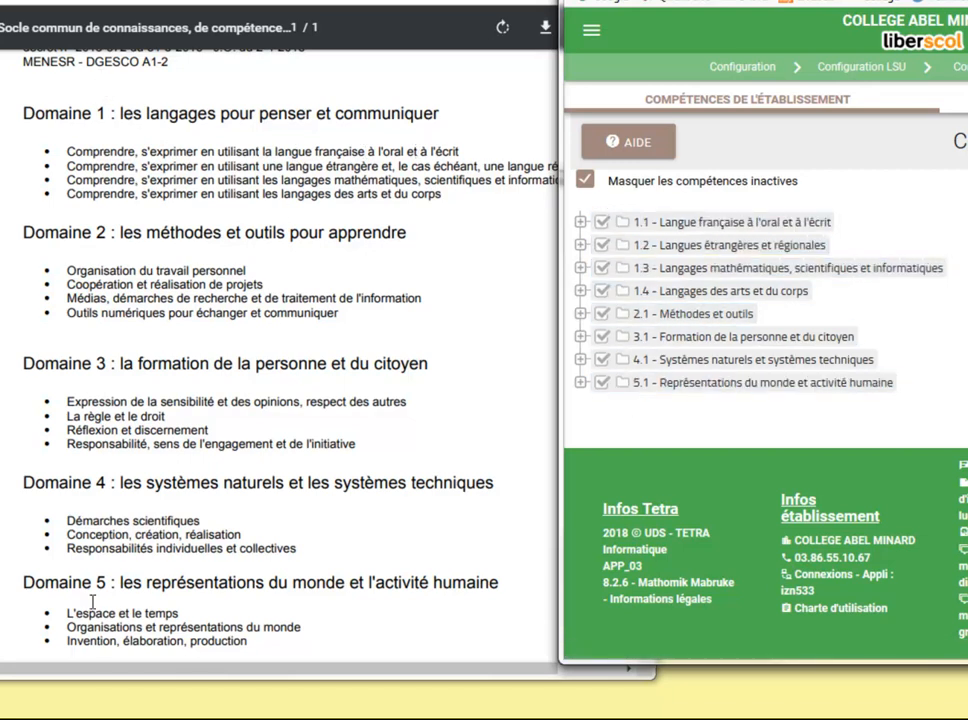
Expand 2.1 - Méthodes et outils and its 2.1.1 - Organisation du travail personnel branch to examine the sub-competencies.
{"action": "left_click", "coordinate": [649, 392]}
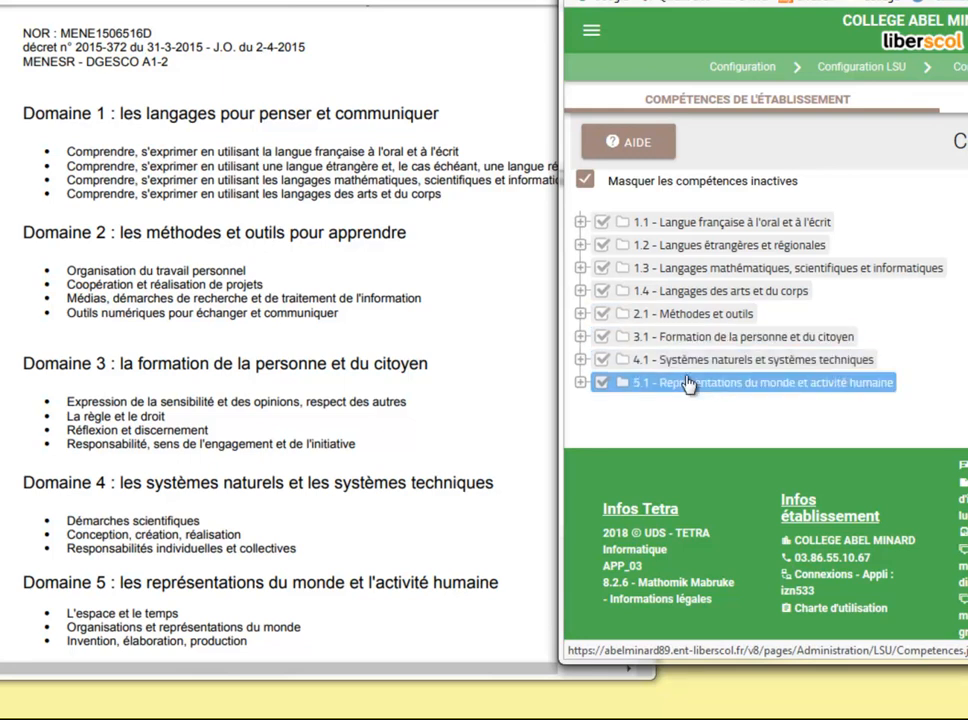
{"action": "left_click", "coordinate": [582, 316]}
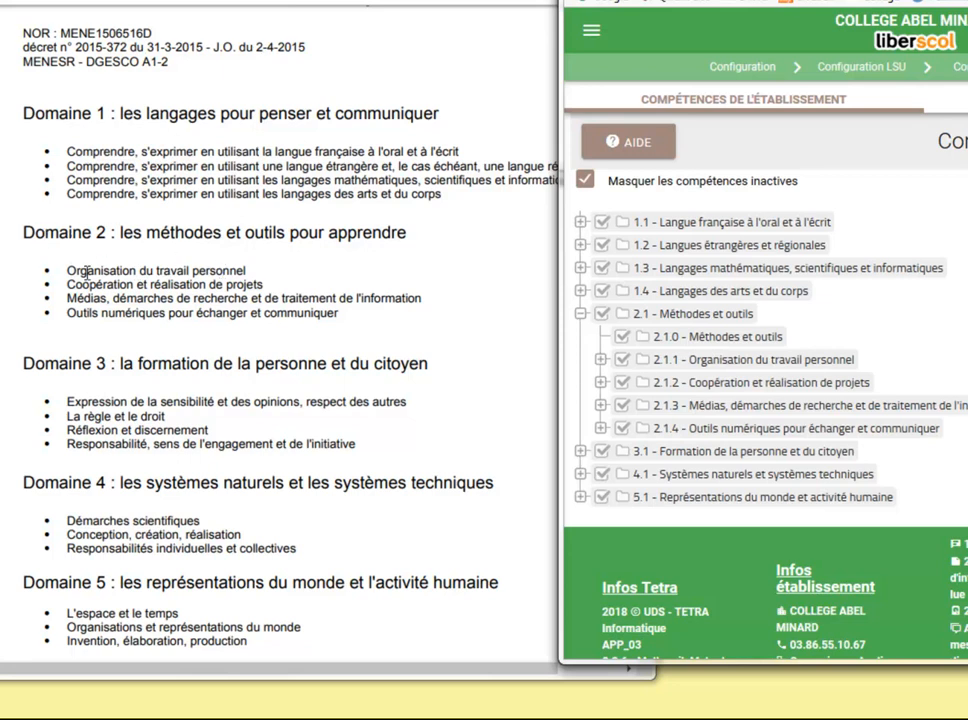
{"action": "left_click", "coordinate": [601, 361]}
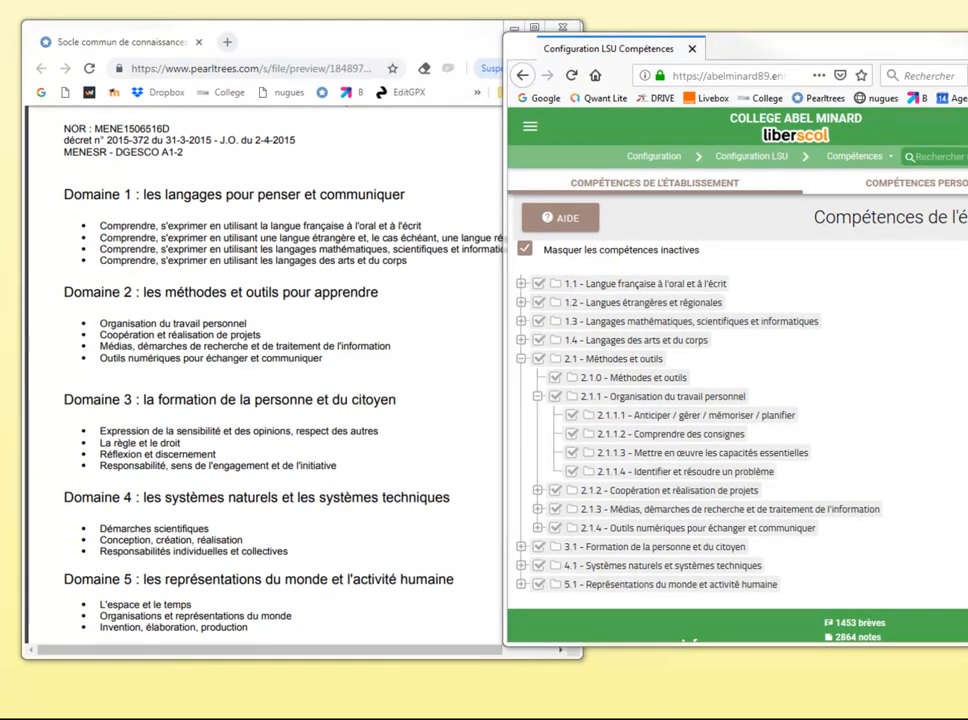
Bring up the 2015 programmes PDF at the Cycle 4 Technologie "Compétences travaillées" page, placed beside the socle commun document.
{"action": "left_click_drag", "start_coordinate": [967, 5], "coordinate": [631, 1]}
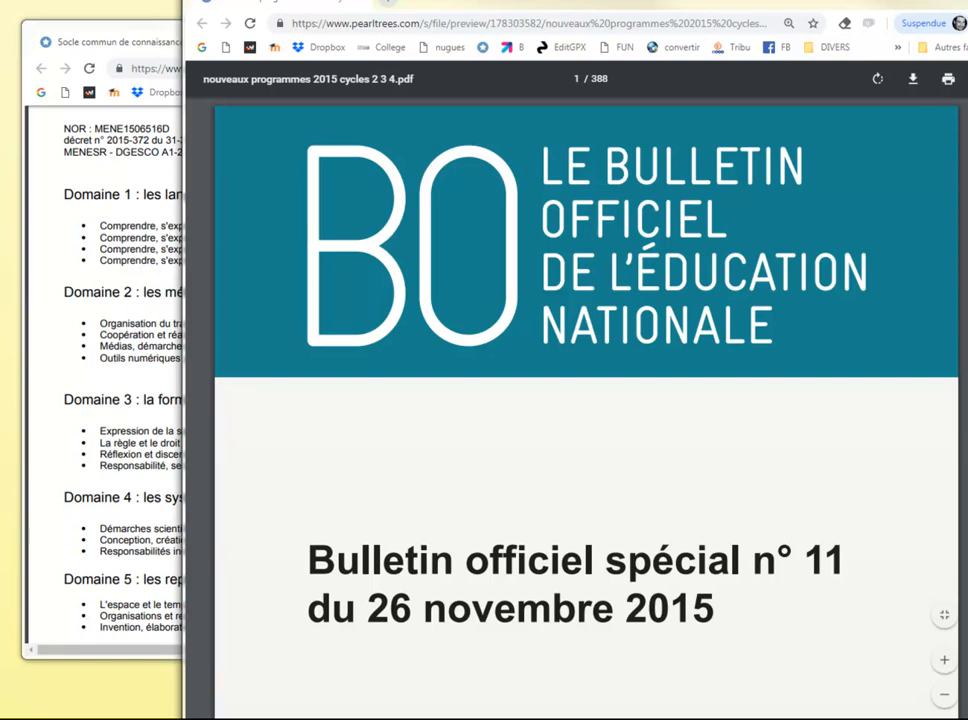
{"action": "left_click_drag", "start_coordinate": [966, 108], "coordinate": [966, 691]}
{"action": "scroll", "coordinate": [488, 311], "scroll_direction": "up", "scroll_amount": 8}
{"action": "scroll", "coordinate": [487, 312], "scroll_direction": "up", "scroll_amount": 8}
{"action": "scroll", "coordinate": [486, 309], "scroll_direction": "down", "scroll_amount": 2}
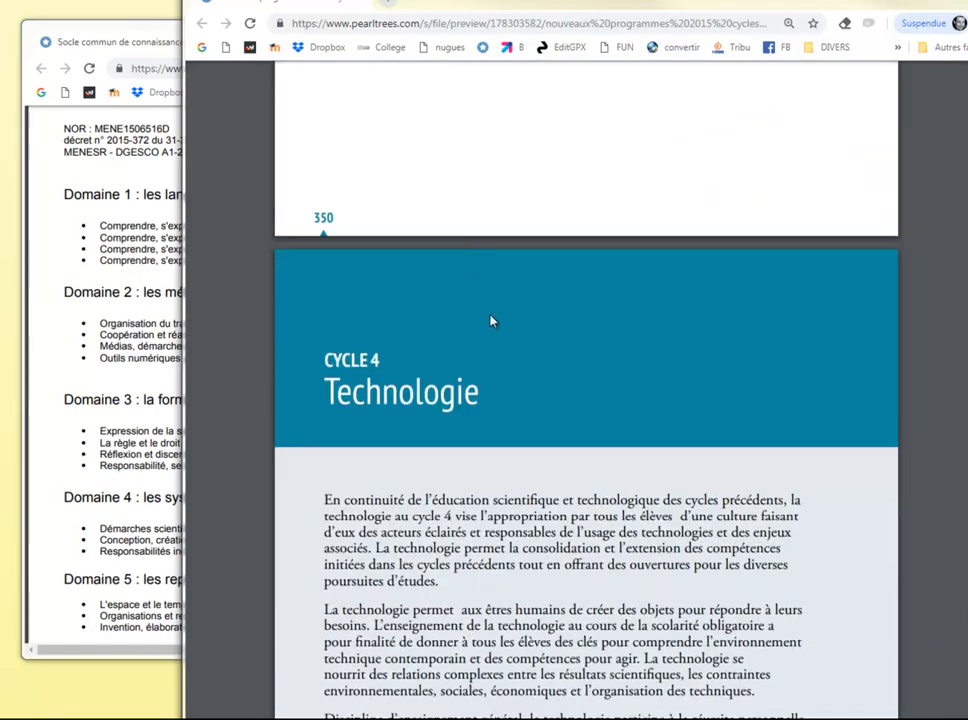
{"action": "scroll", "coordinate": [493, 320], "scroll_direction": "down", "scroll_amount": 15}
{"action": "scroll", "coordinate": [490, 320], "scroll_direction": "down", "scroll_amount": 5}
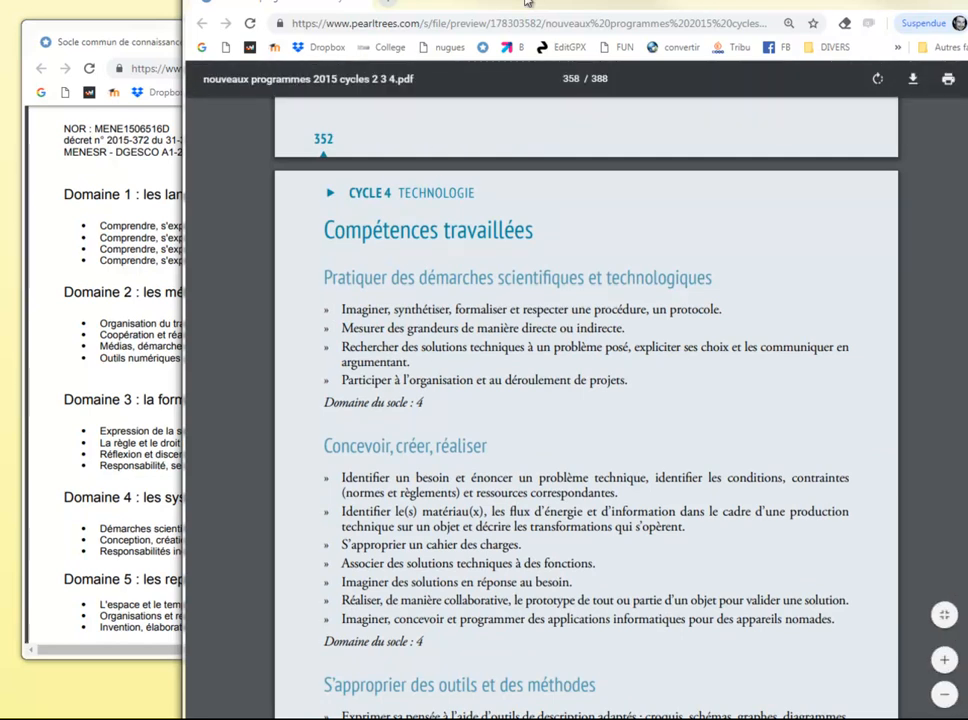
{"action": "left_click_drag", "start_coordinate": [527, 2], "coordinate": [771, 8]}
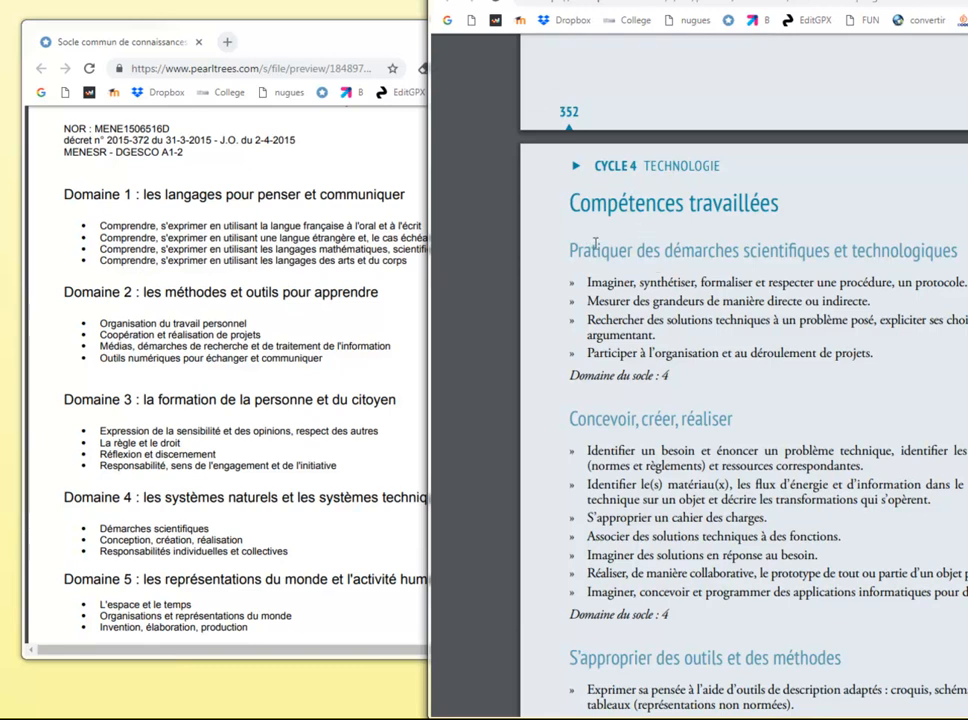
Compare "Pratiquer des démarches scientifiques et technologiques" and its four listed skills with "Démarches scientifiques" in Domaine 4, highlighting the matching passages.
{"action": "left_click_drag", "start_coordinate": [673, 377], "coordinate": [662, 375]}
{"action": "left_click", "coordinate": [667, 376]}
{"action": "left_click_drag", "start_coordinate": [571, 250], "coordinate": [957, 247]}
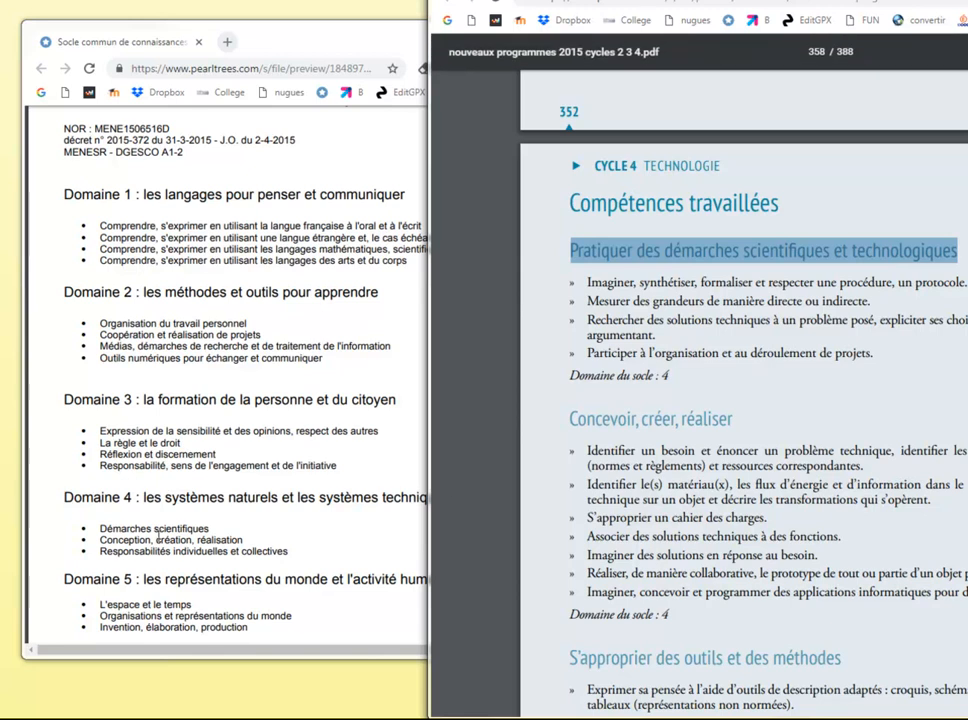
{"action": "left_click_drag", "start_coordinate": [101, 529], "coordinate": [220, 526]}
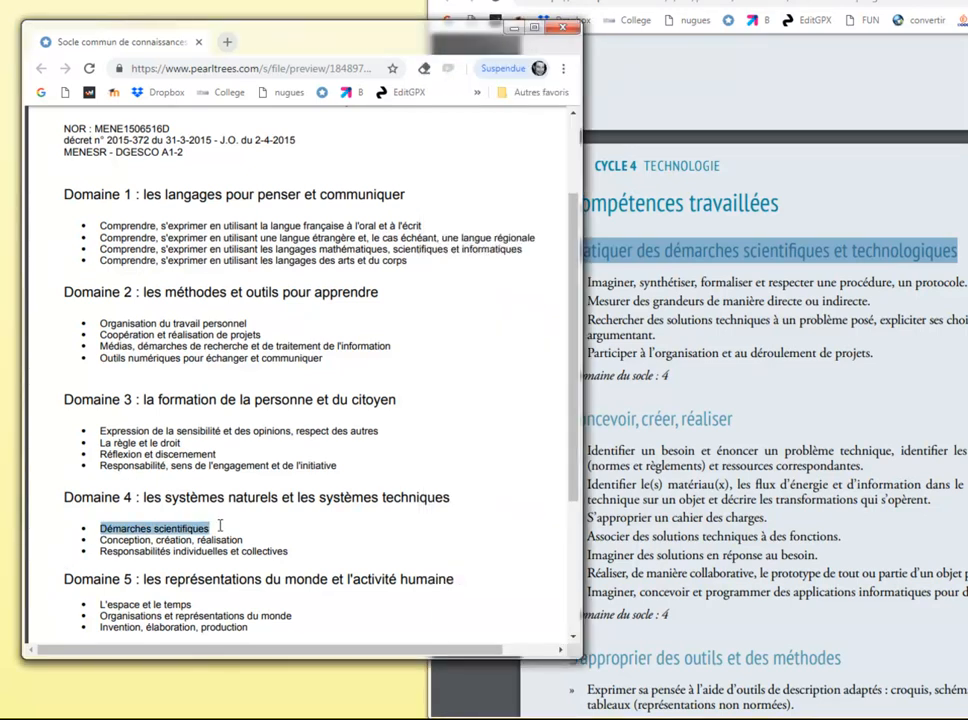
{"action": "left_click", "coordinate": [707, 300]}
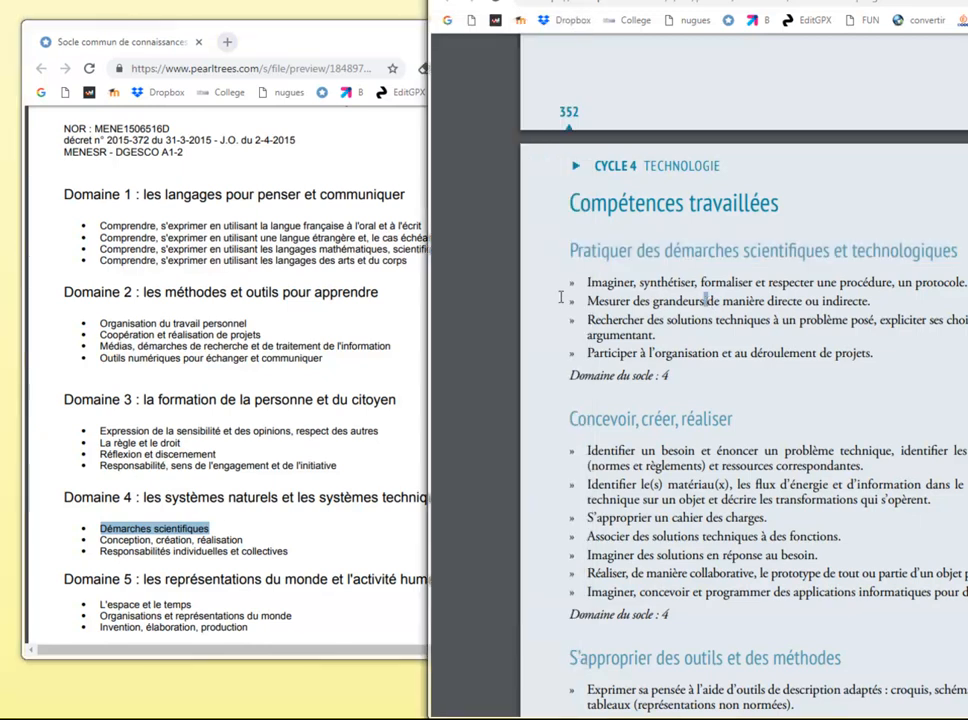
{"action": "left_click_drag", "start_coordinate": [583, 282], "coordinate": [897, 353]}
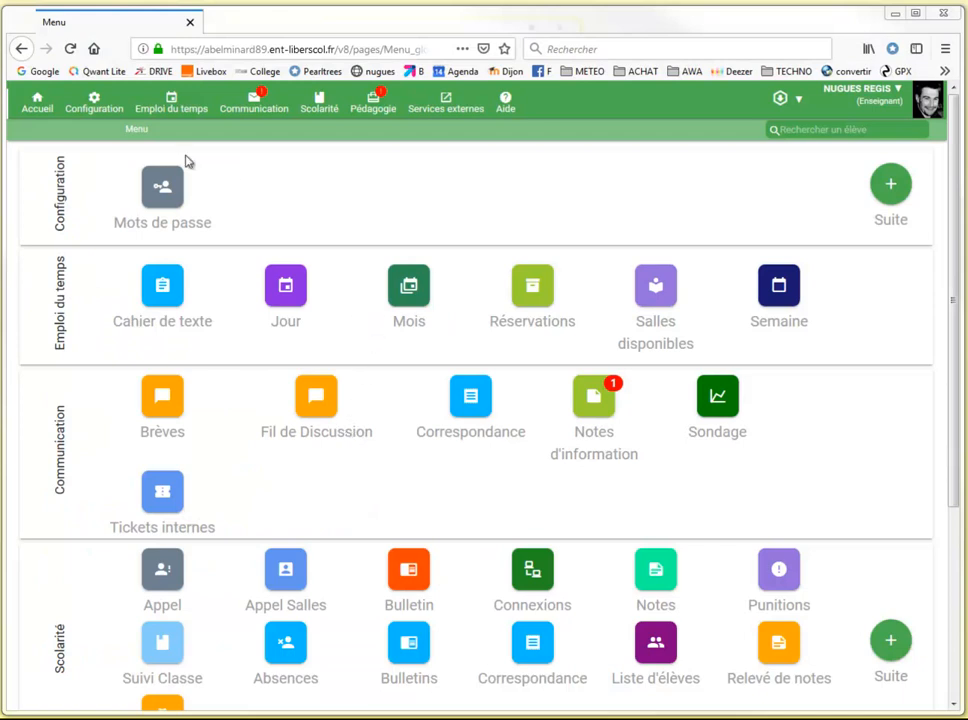
Switch to Liberscol and open the Compétences page of the LSU configuration.
{"action": "left_click", "coordinate": [98, 110]}
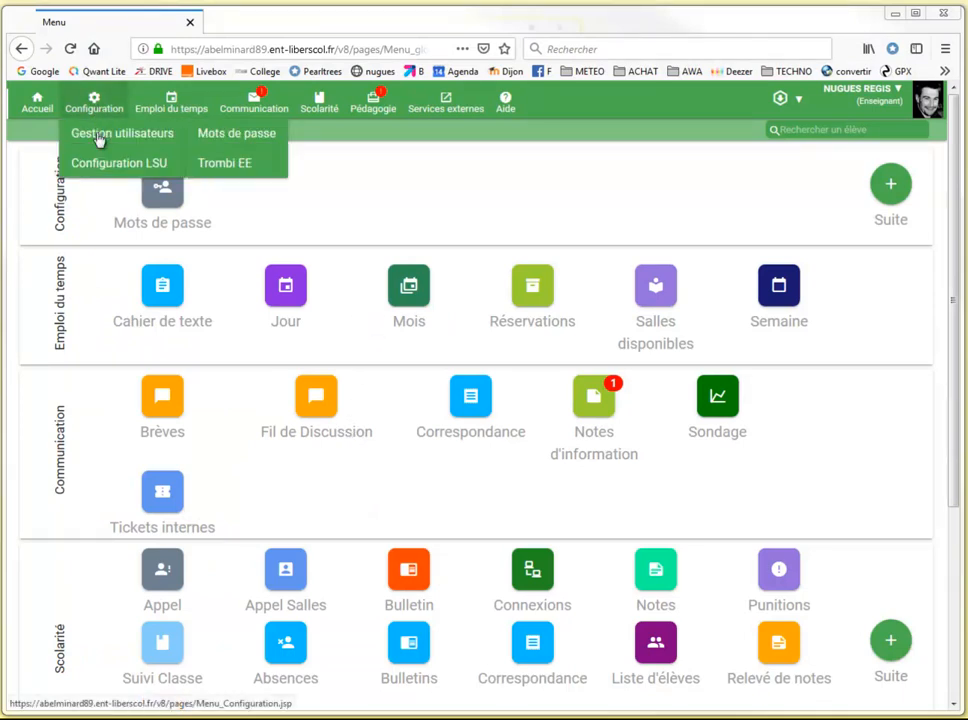
{"action": "mouse_move", "coordinate": [100, 168]}
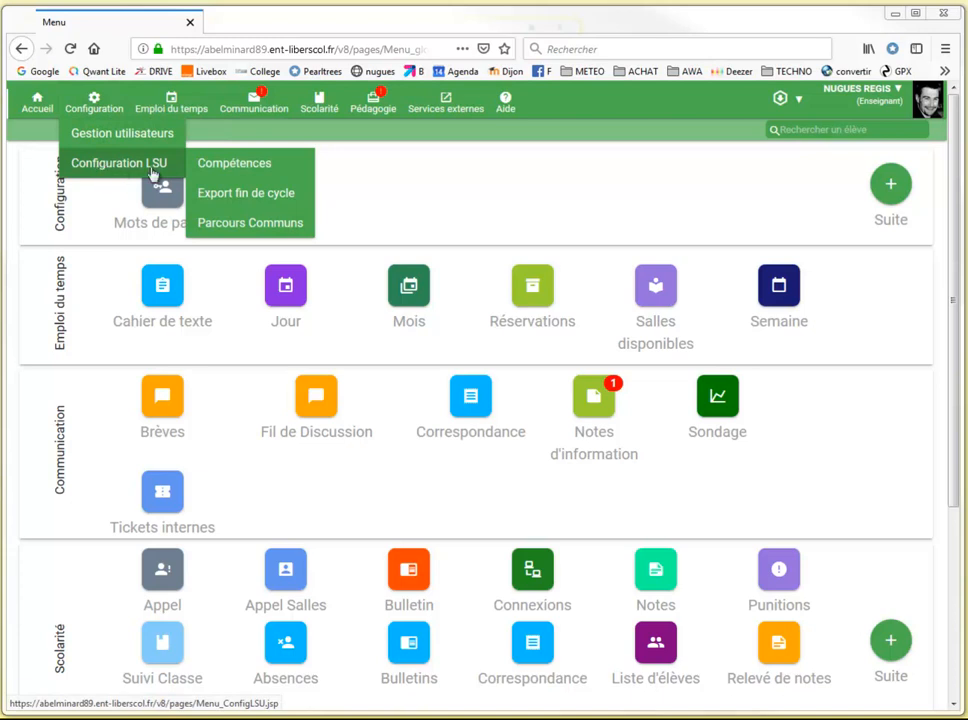
{"action": "left_click", "coordinate": [236, 164]}
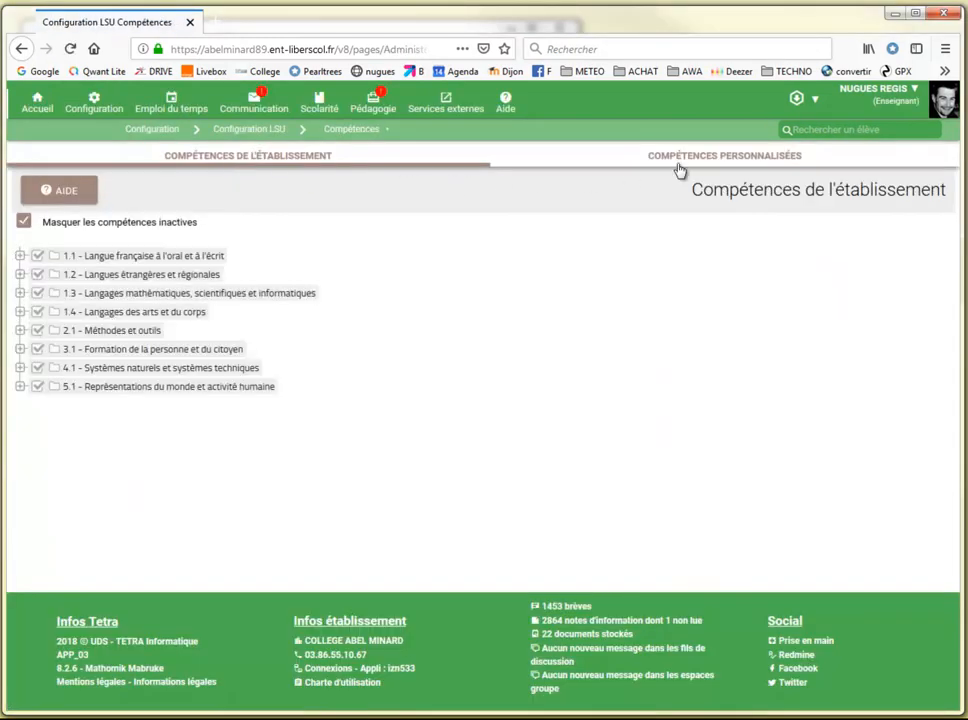
Compare the personalised competencies view with the establishment competencies view, ending on the establishment's tree.
{"action": "left_click", "coordinate": [697, 160]}
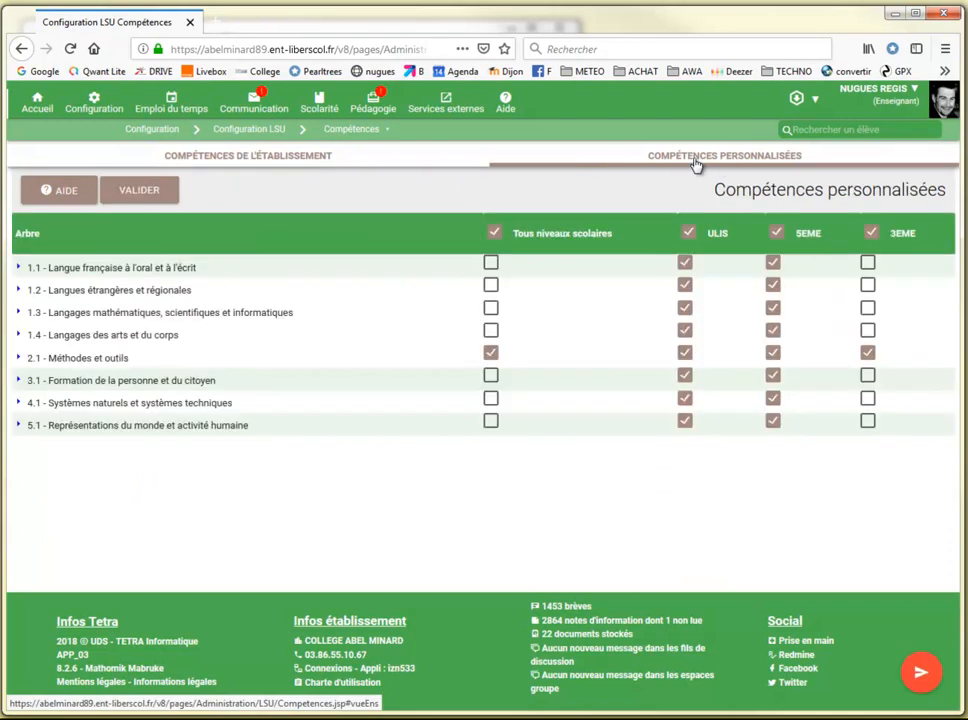
{"action": "left_click", "coordinate": [335, 162]}
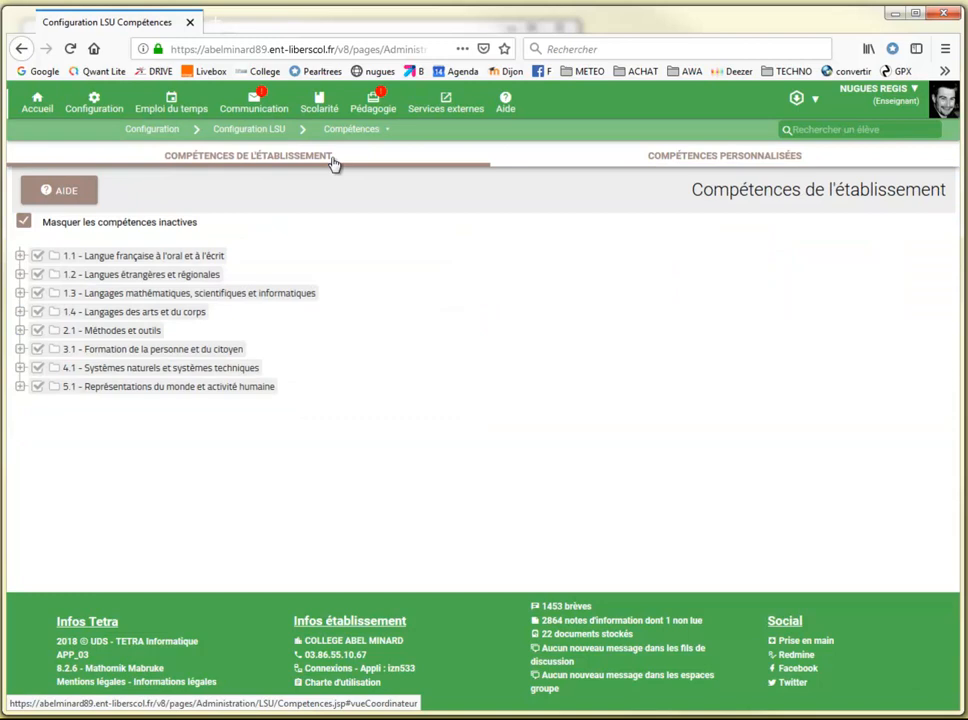
{"action": "left_click", "coordinate": [730, 166]}
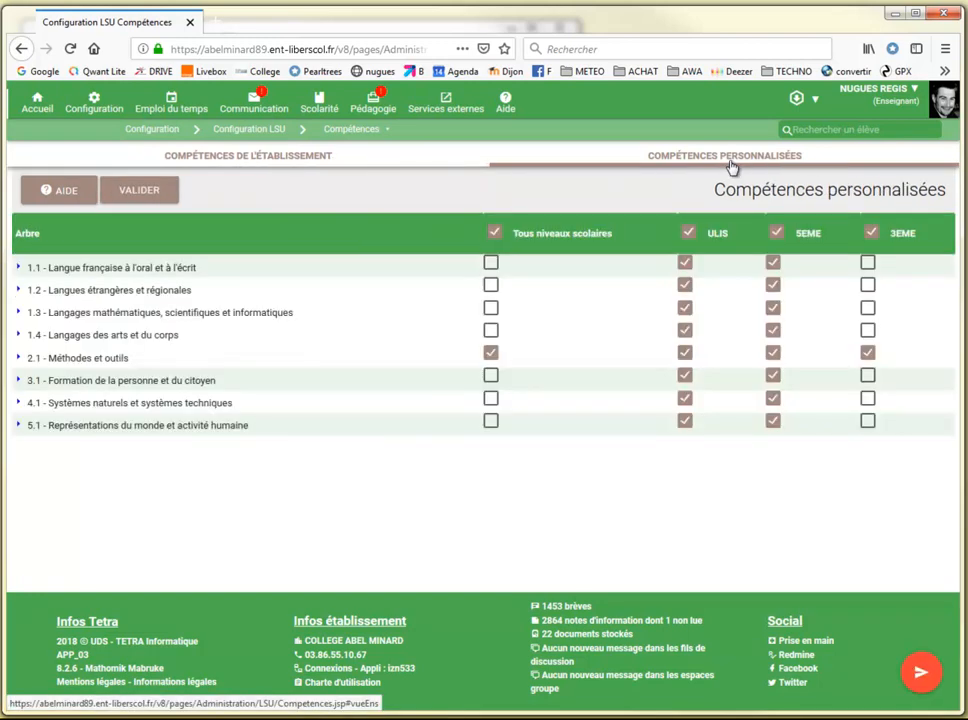
{"action": "left_click", "coordinate": [260, 163]}
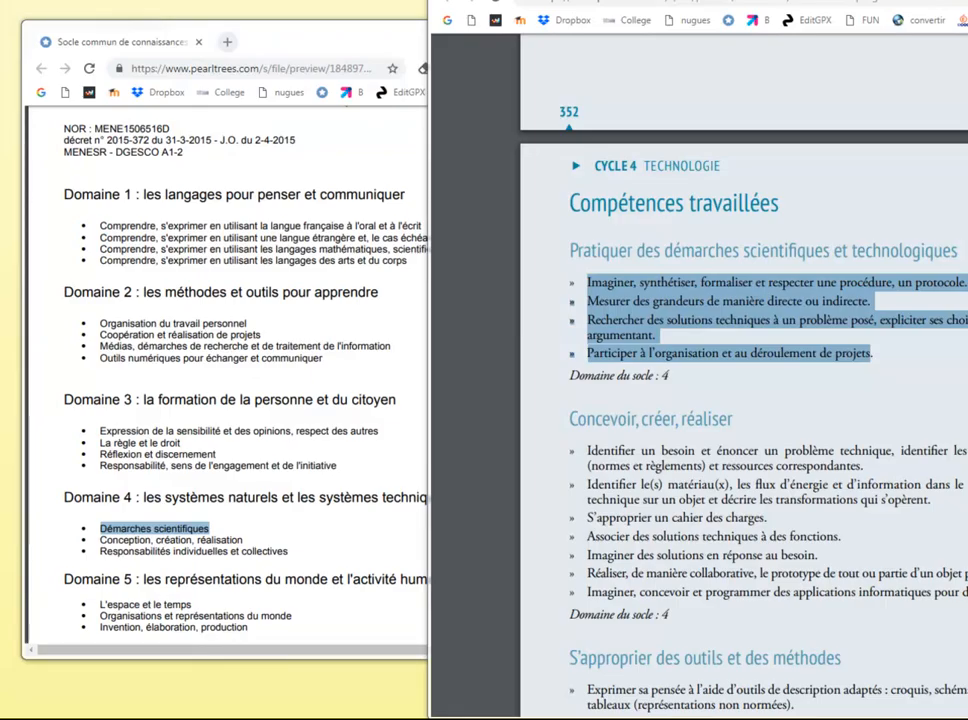
Place the narrowed Liberscol window beside the programmes PDF and expand 4.1 - Systèmes naturels et systèmes techniques in the competency tree.
{"action": "left_click_drag", "start_coordinate": [966, 40], "coordinate": [303, 48]}
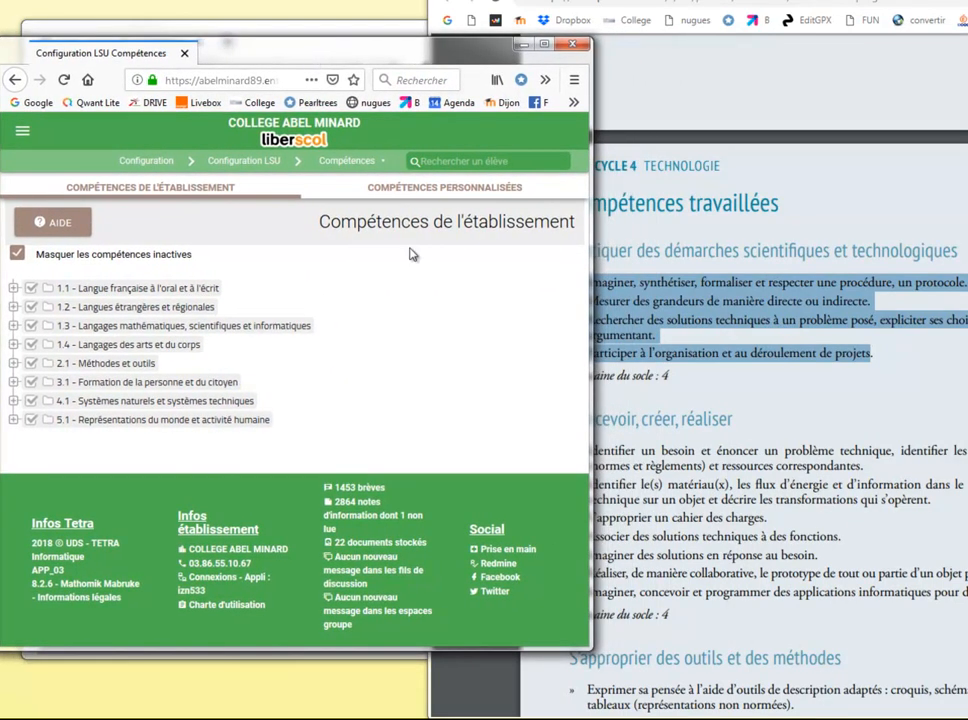
{"action": "left_click_drag", "start_coordinate": [592, 325], "coordinate": [516, 325]}
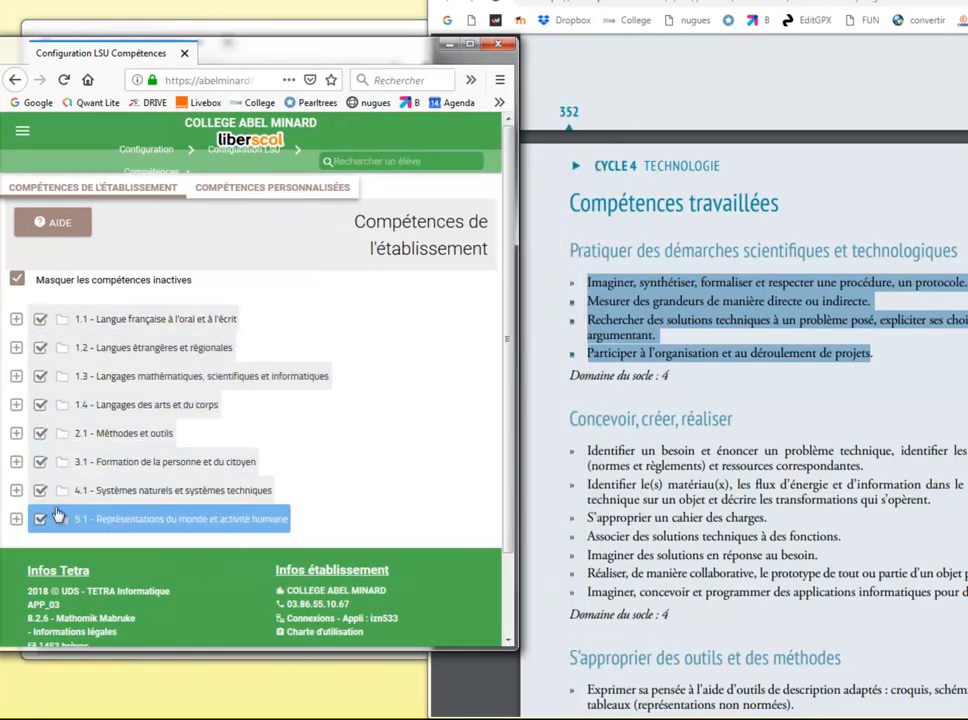
{"action": "left_click", "coordinate": [16, 490]}
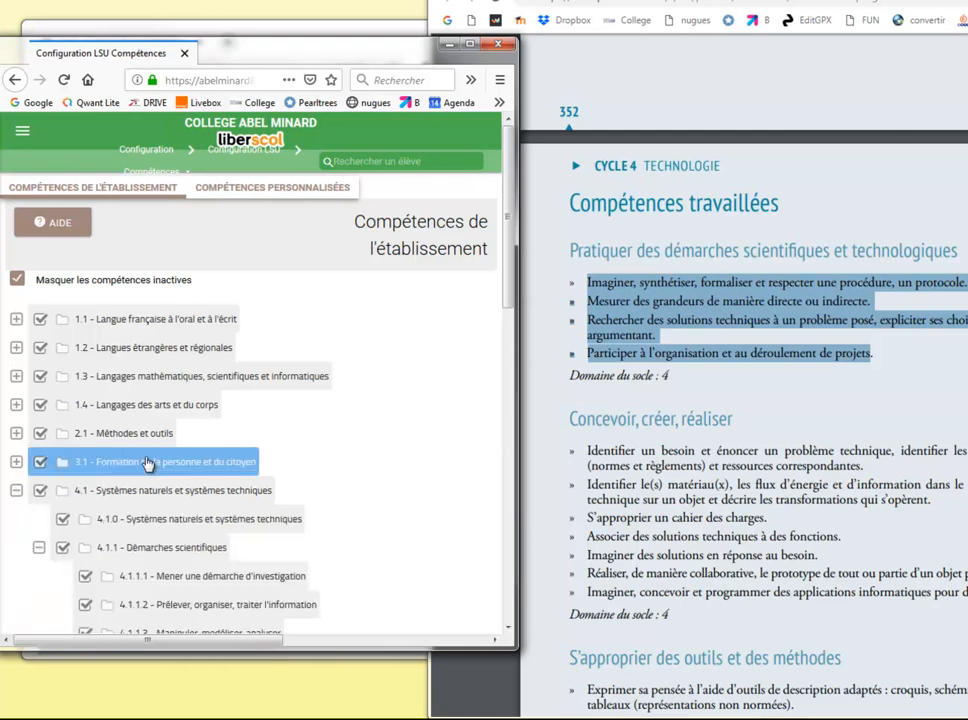
{"action": "scroll", "coordinate": [150, 455], "scroll_direction": "down", "scroll_amount": 3}
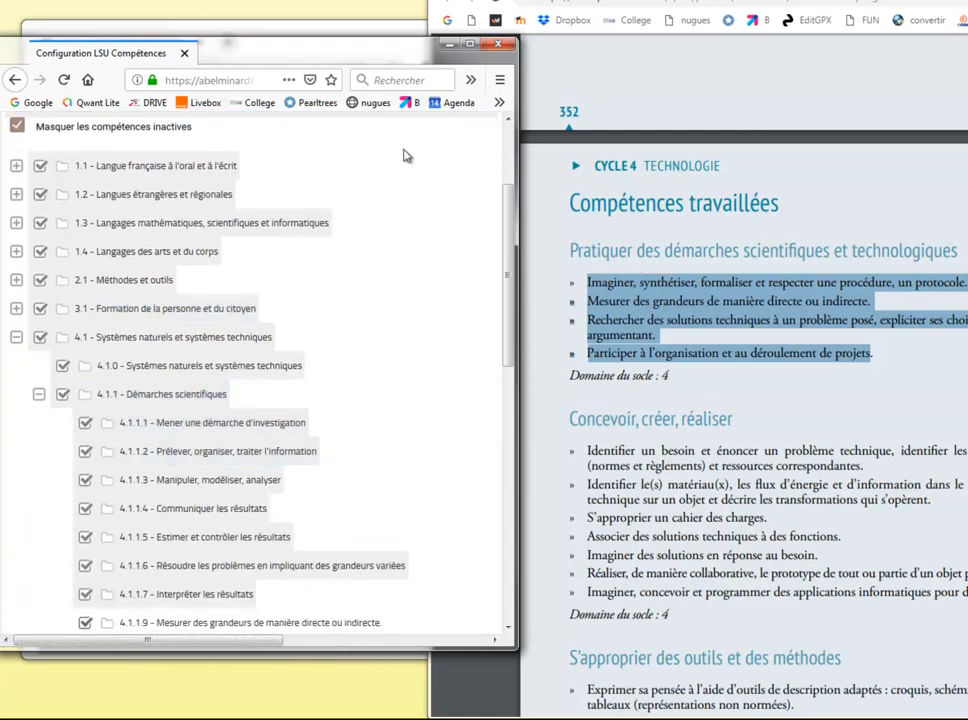
{"action": "left_click_drag", "start_coordinate": [335, 48], "coordinate": [841, 369]}
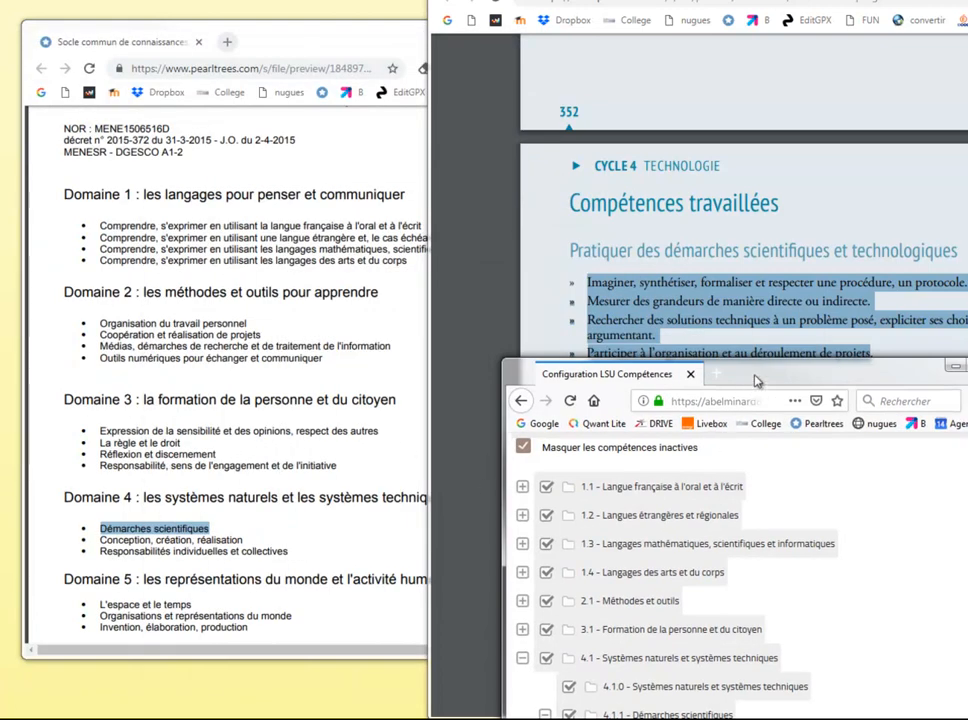
{"action": "left_click_drag", "start_coordinate": [732, 371], "coordinate": [244, 45]}
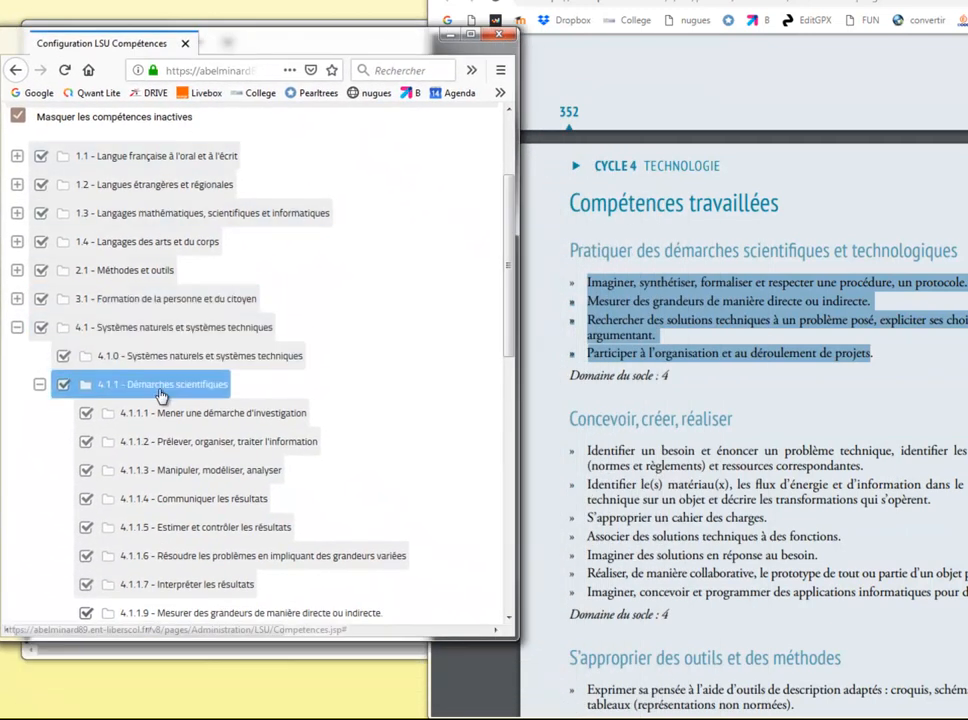
{"action": "scroll", "coordinate": [160, 390], "scroll_direction": "down", "scroll_amount": 1}
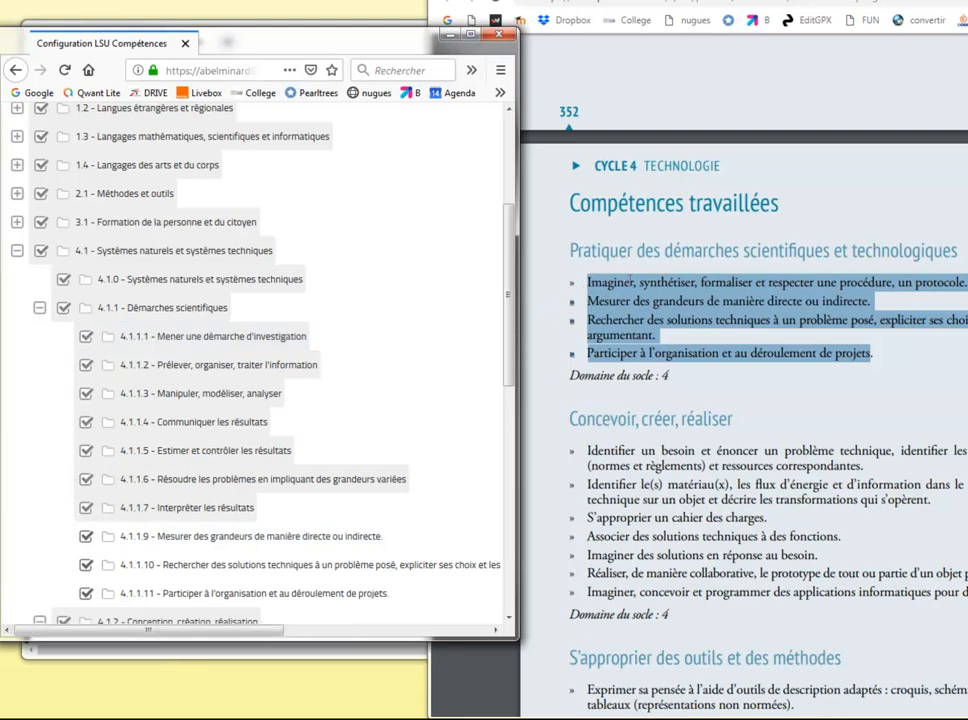
Highlight the "Imaginer, synthétiser, formaliser et respecter une procédure, un protocole." skill in the PDF and check for it under 4.1.1 - Démarches scientifiques.
{"action": "left_click", "coordinate": [740, 283]}
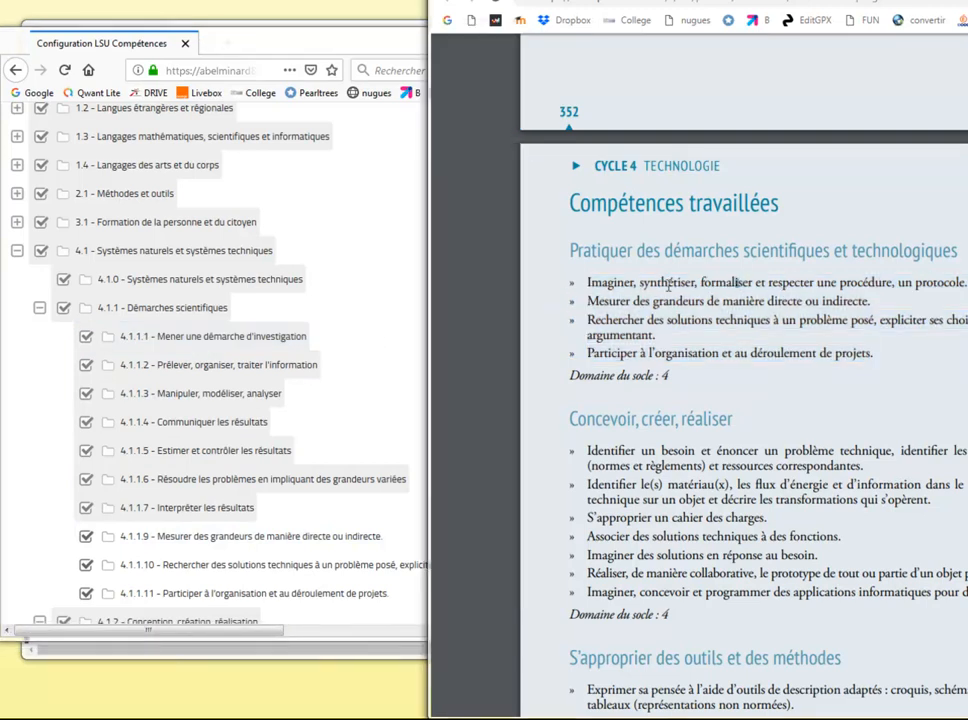
{"action": "left_click_drag", "start_coordinate": [588, 284], "coordinate": [963, 283]}
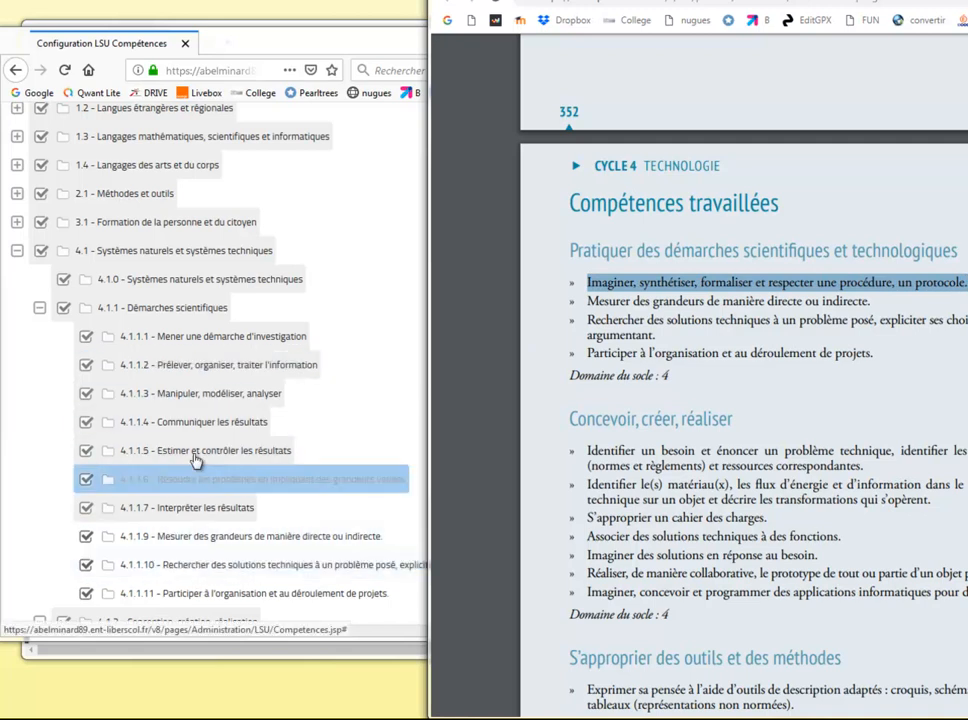
{"action": "left_click", "coordinate": [177, 366]}
{"action": "left_click", "coordinate": [178, 310]}
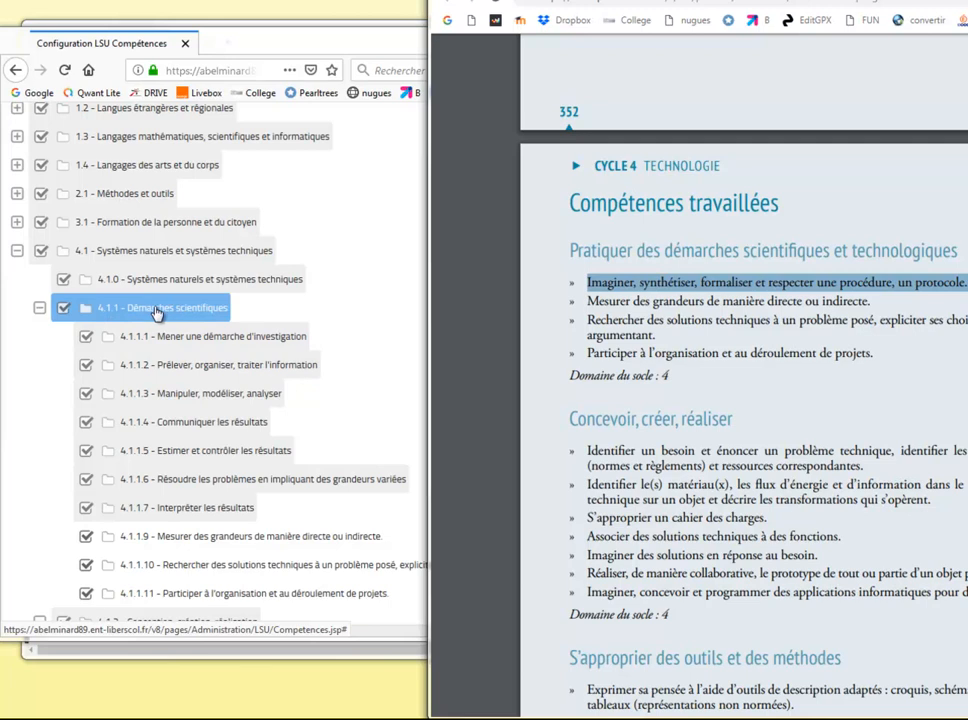
Start adding a competency inside 4.1.1 - Démarches scientifiques and give it the code 4.1.1.8.
{"action": "left_click", "coordinate": [83, 314]}
{"action": "right_click", "coordinate": [83, 314]}
{"action": "left_click", "coordinate": [92, 327]}
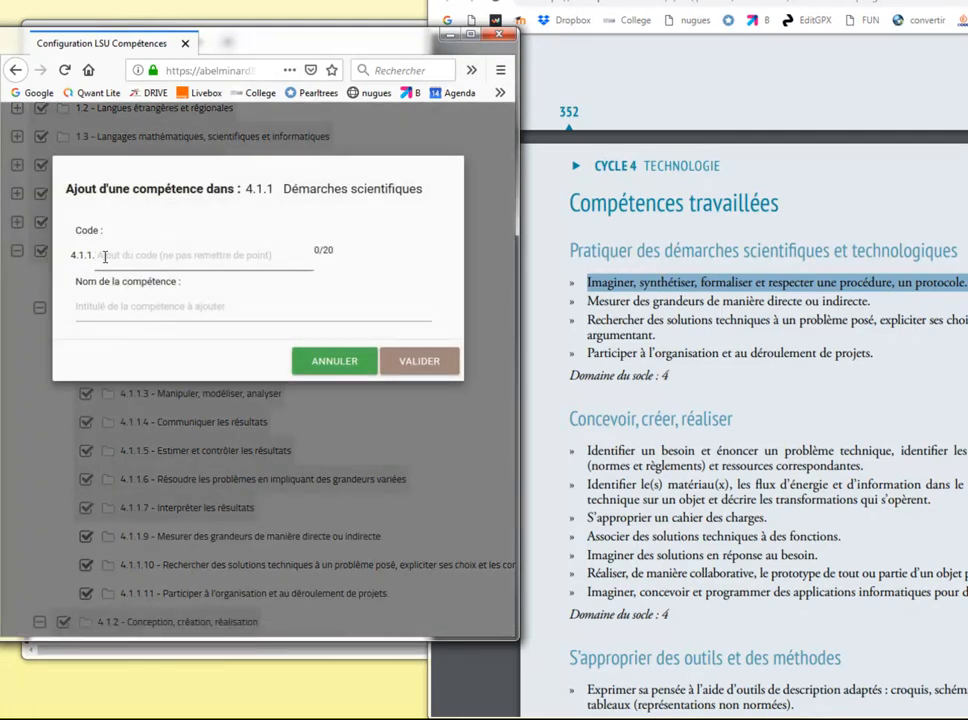
{"action": "type", "text": "8"}
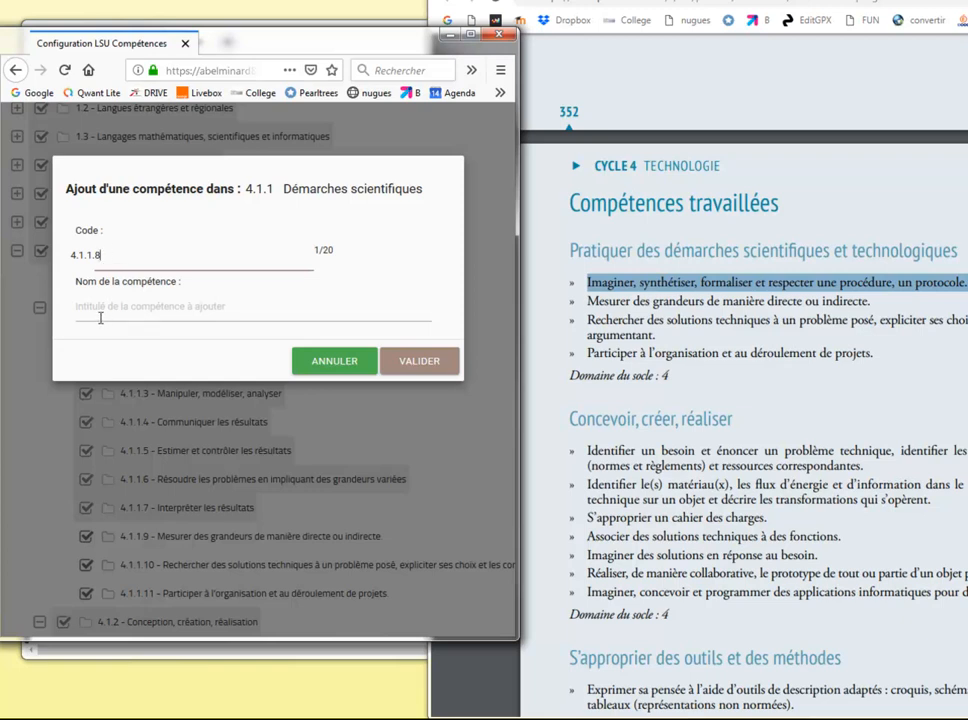
Copy "Imaginer, synthétiser, formaliser et respecter une procédure, un protocole." from the PDF as the new competency's name and validate the addition.
{"action": "left_click", "coordinate": [588, 284]}
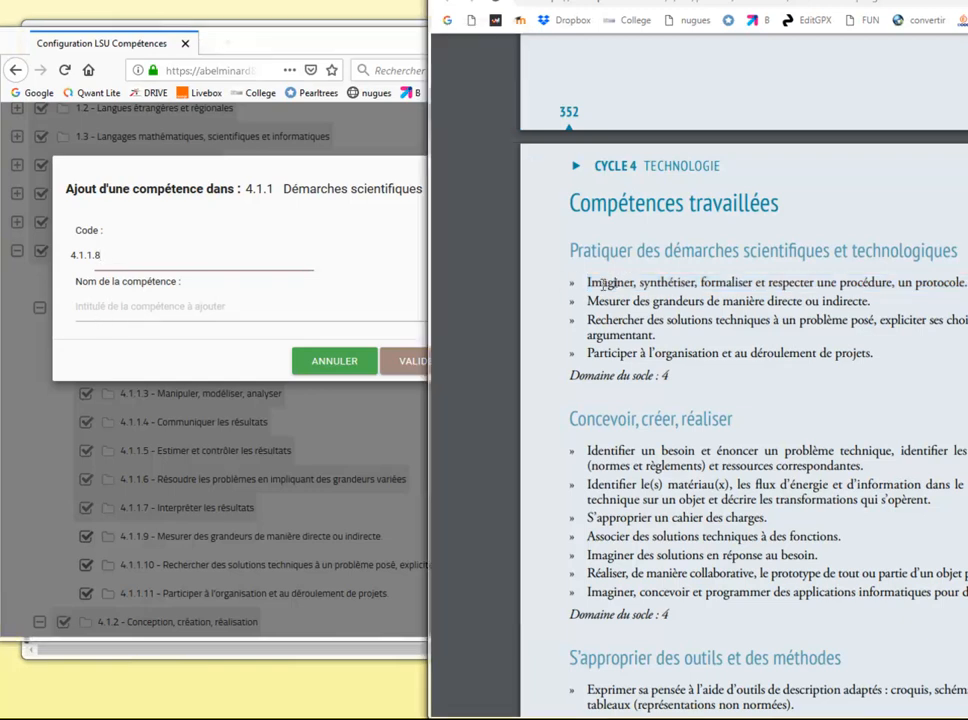
{"action": "left_click_drag", "start_coordinate": [588, 283], "coordinate": [966, 283]}
{"action": "key", "text": "ctrl+c"}
{"action": "right_click", "coordinate": [947, 284]}
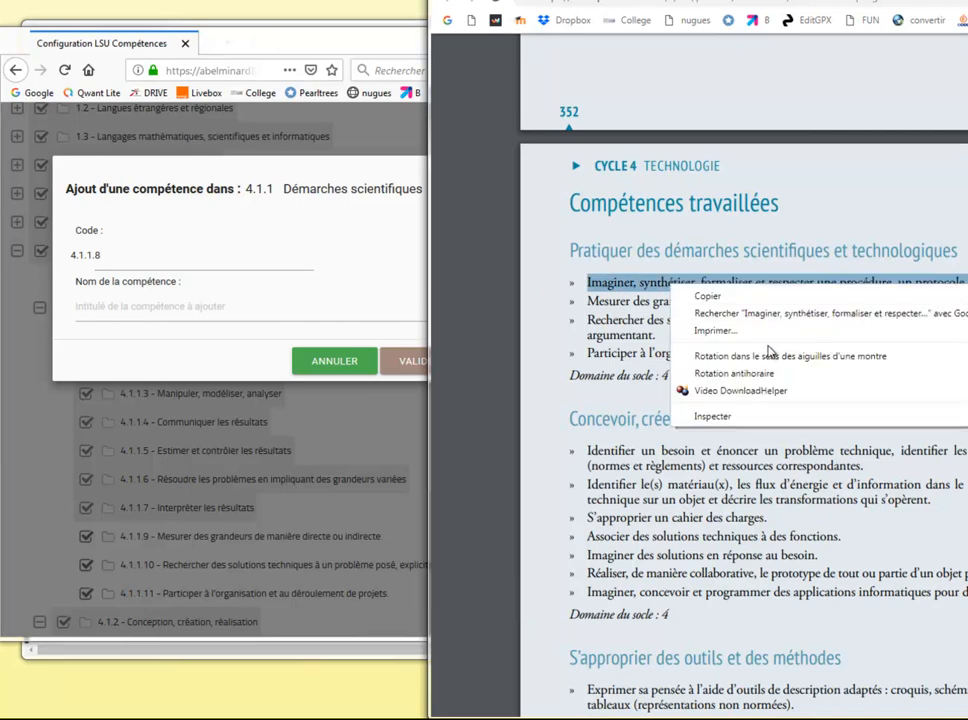
{"action": "left_click", "coordinate": [648, 297]}
{"action": "left_click", "coordinate": [80, 307]}
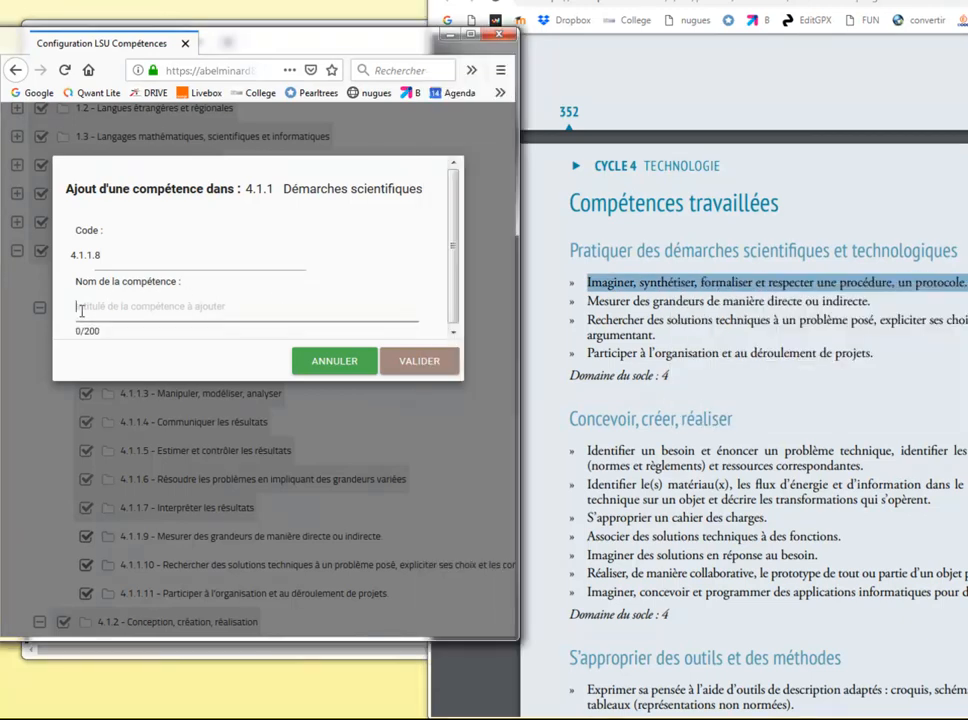
{"action": "right_click", "coordinate": [81, 312]}
{"action": "left_click", "coordinate": [119, 379]}
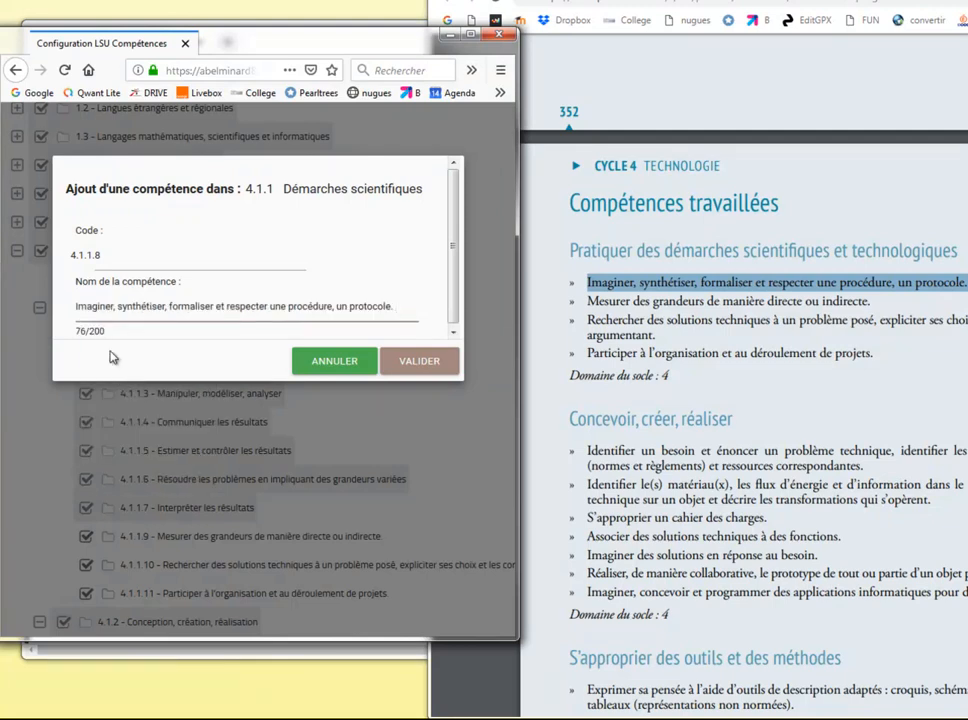
{"action": "left_click", "coordinate": [422, 368]}
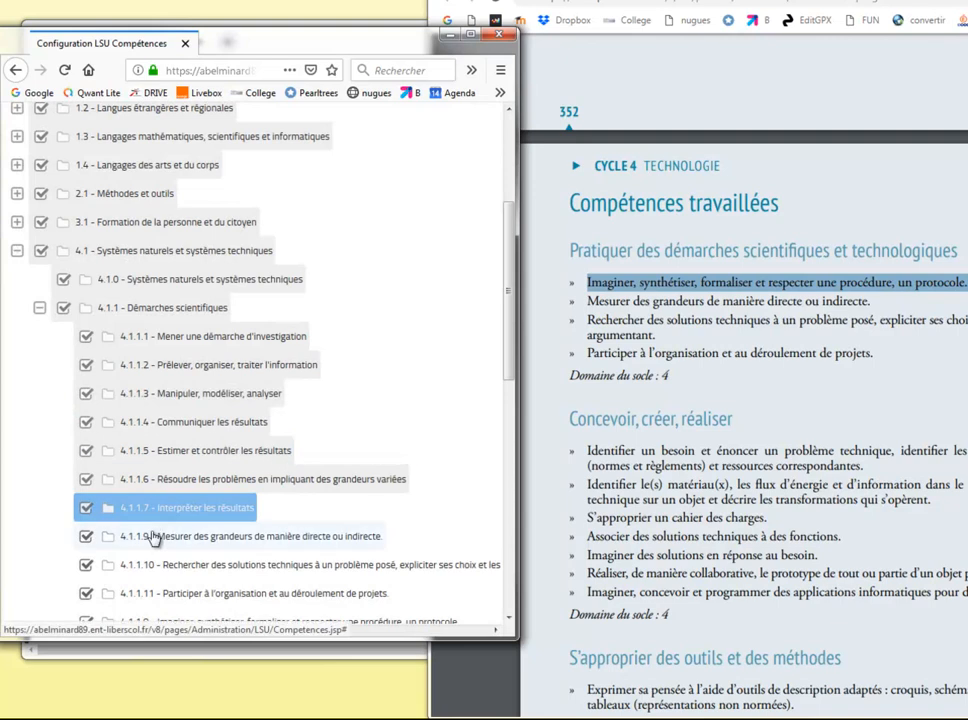
Find the added competency 4.1.1.8 under 4.1.1 - Démarches scientifiques, view its code and name in the modification form, and cancel without changes.
{"action": "scroll", "coordinate": [155, 590], "scroll_direction": "down", "scroll_amount": 4}
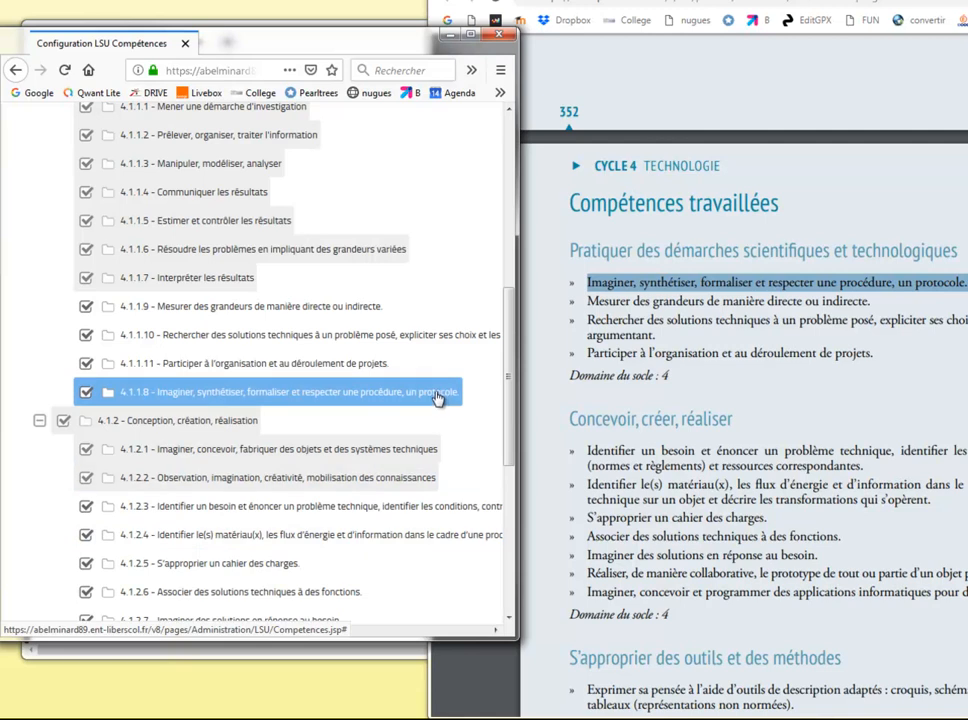
{"action": "scroll", "coordinate": [435, 397], "scroll_direction": "up", "scroll_amount": 1}
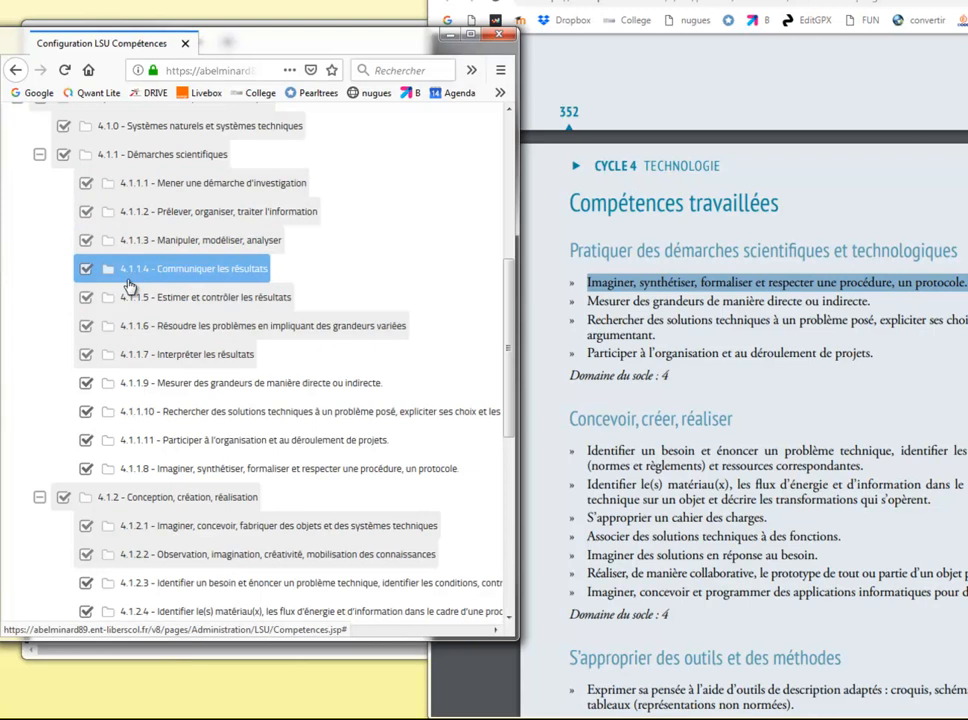
{"action": "scroll", "coordinate": [128, 288], "scroll_direction": "up", "scroll_amount": 2}
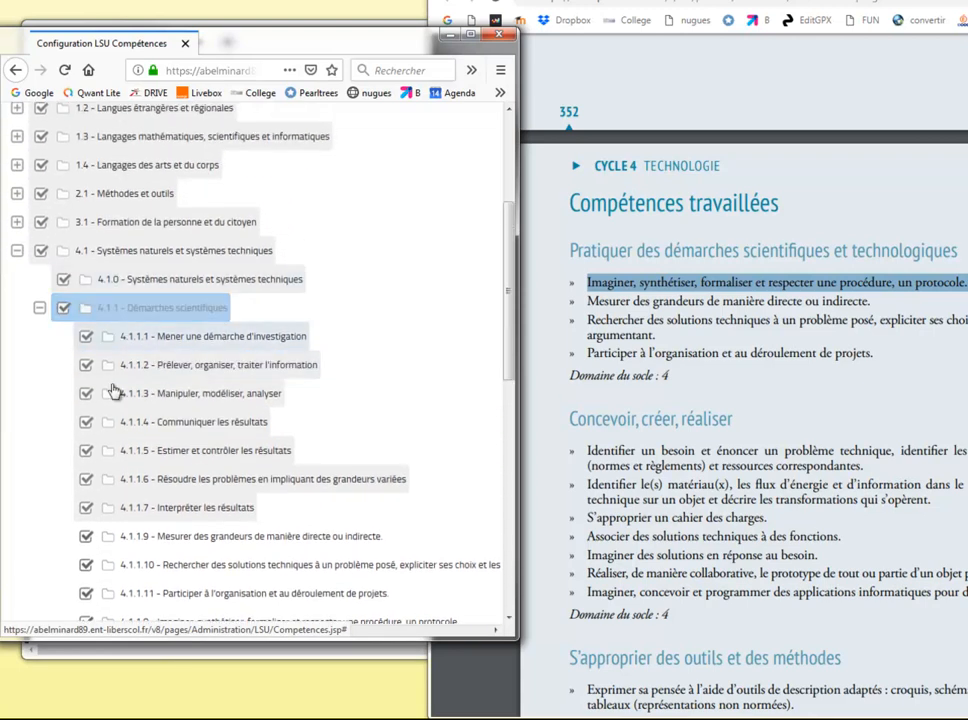
{"action": "scroll", "coordinate": [120, 473], "scroll_direction": "down", "scroll_amount": 2}
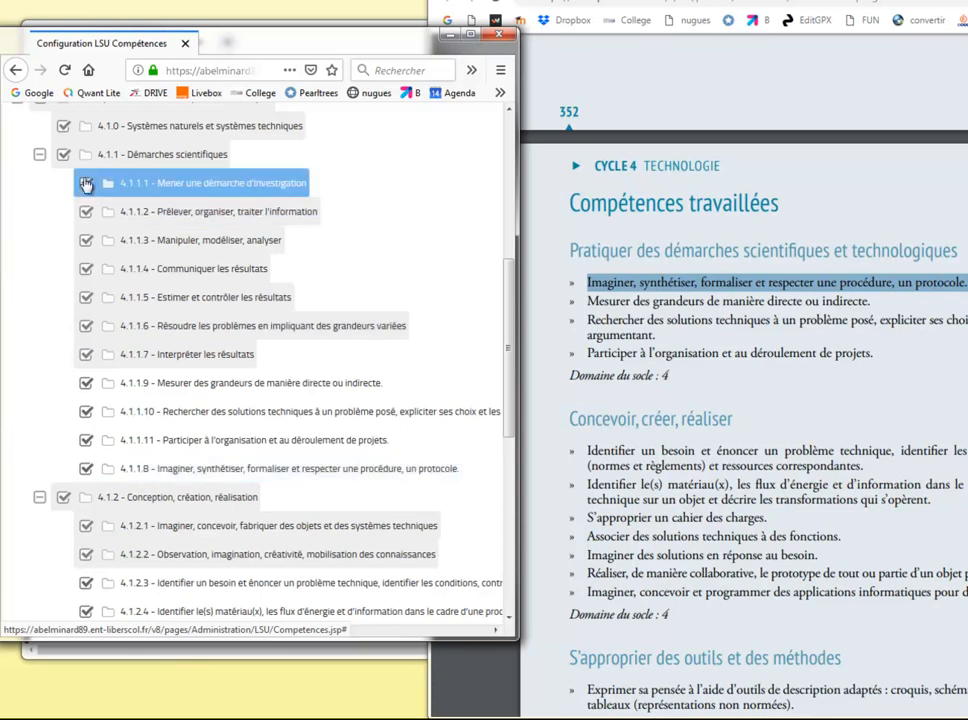
{"action": "right_click", "coordinate": [133, 473]}
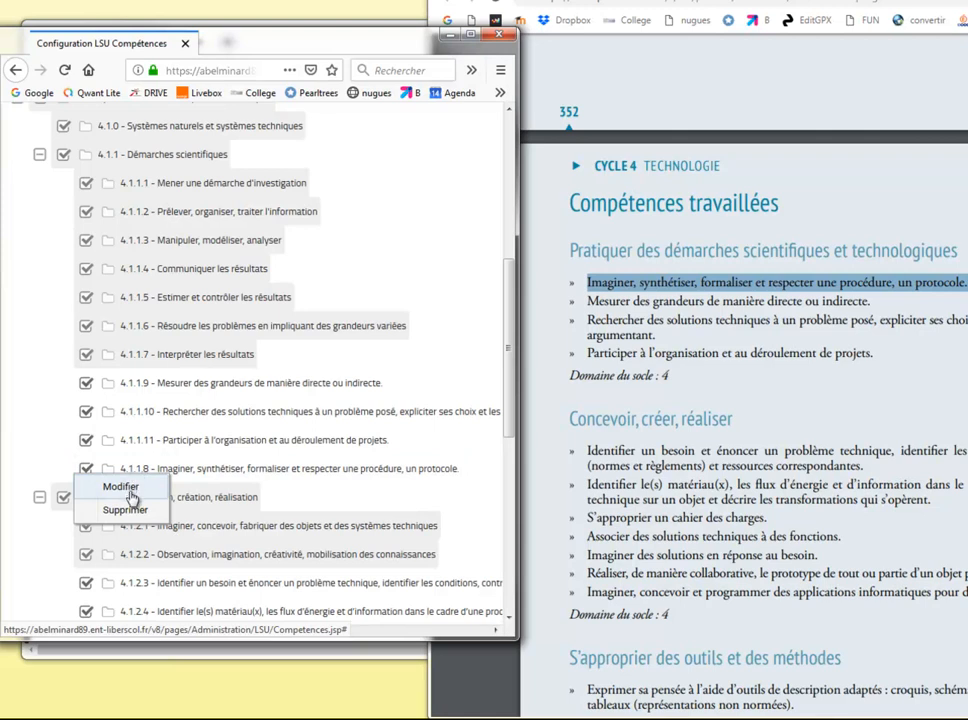
{"action": "left_click", "coordinate": [125, 488]}
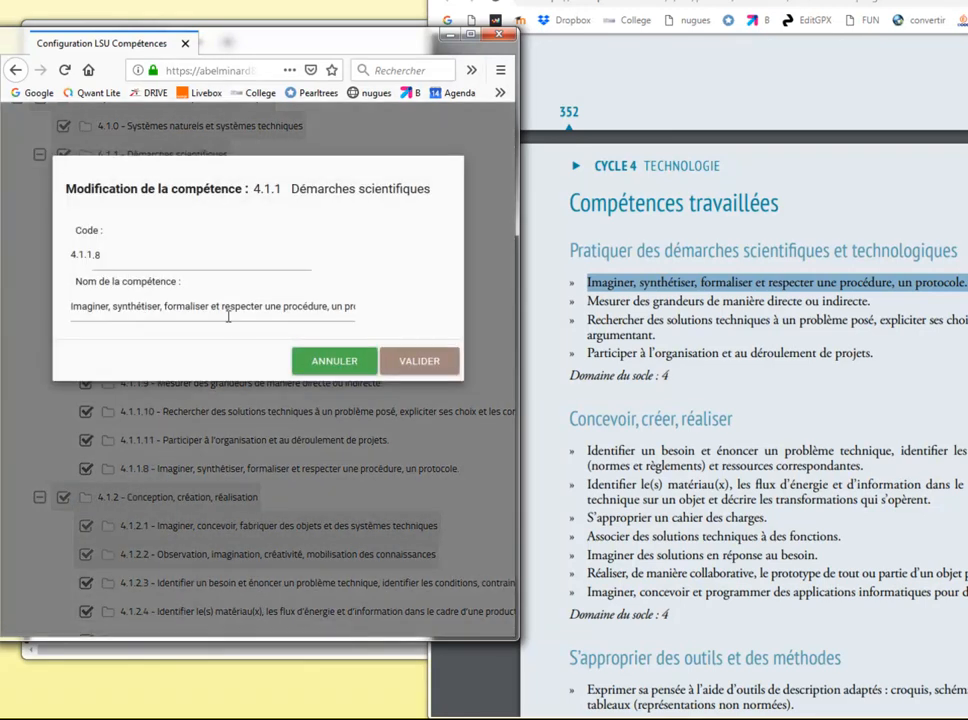
{"action": "left_click", "coordinate": [345, 366]}
Call up the deletion of competency 4.1.1.8 and decline it so that the competency is kept.
{"action": "right_click", "coordinate": [197, 483]}
{"action": "left_click", "coordinate": [128, 510]}
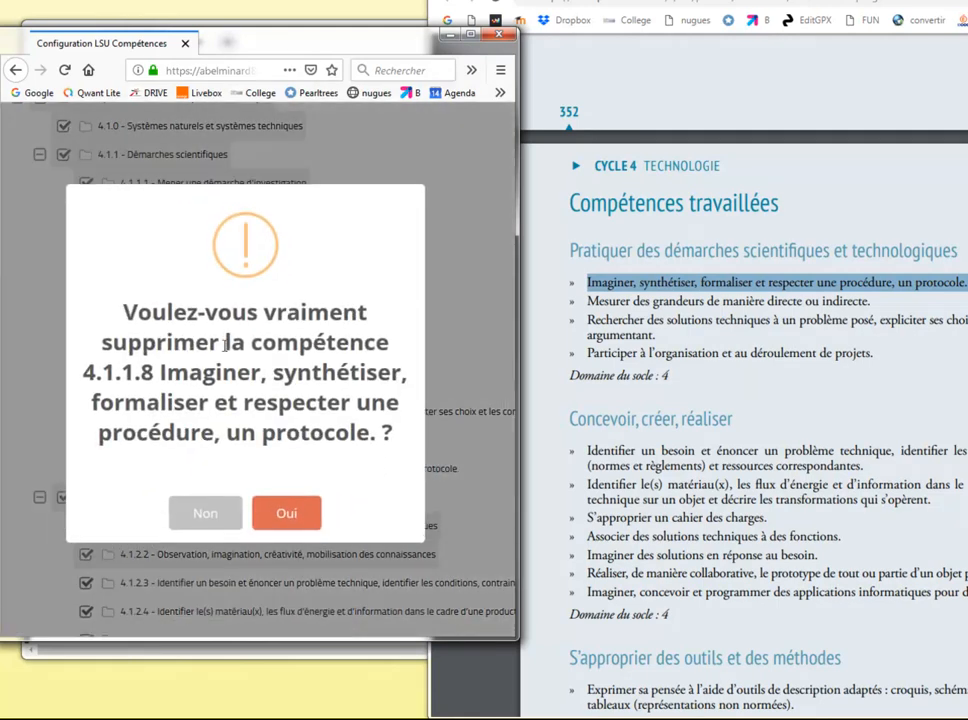
{"action": "left_click", "coordinate": [217, 518]}
Uncover the full width of the programmes PDF and highlight the three Technologie skills under "Adopter un comportement éthique et responsable".
{"action": "left_click_drag", "start_coordinate": [784, 2], "coordinate": [614, 2]}
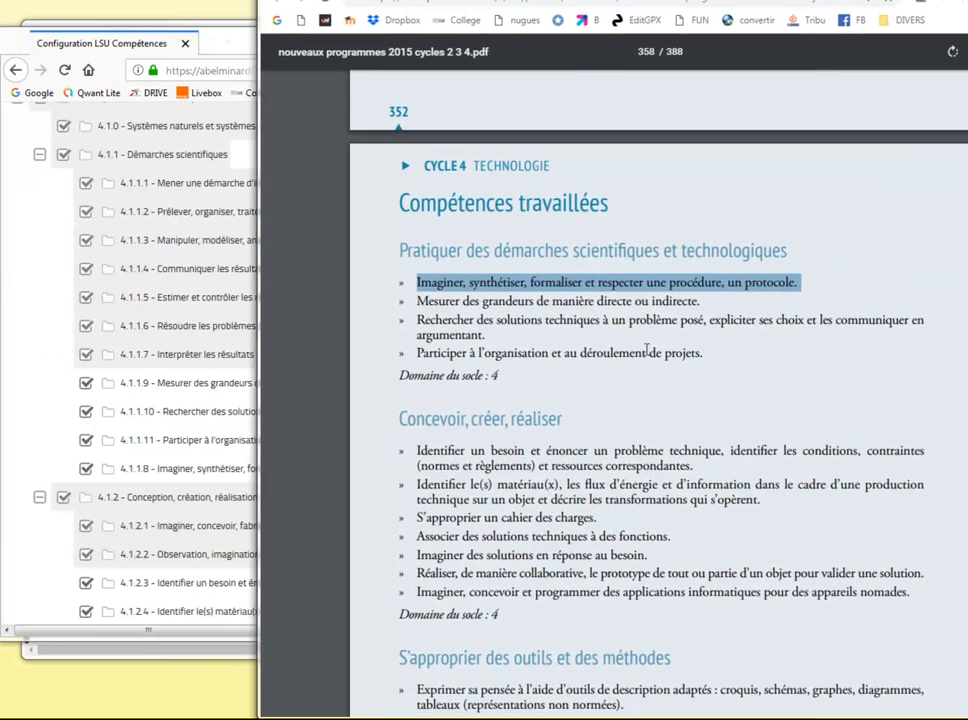
{"action": "left_click", "coordinate": [474, 353]}
{"action": "scroll", "coordinate": [453, 276], "scroll_direction": "down", "scroll_amount": 3}
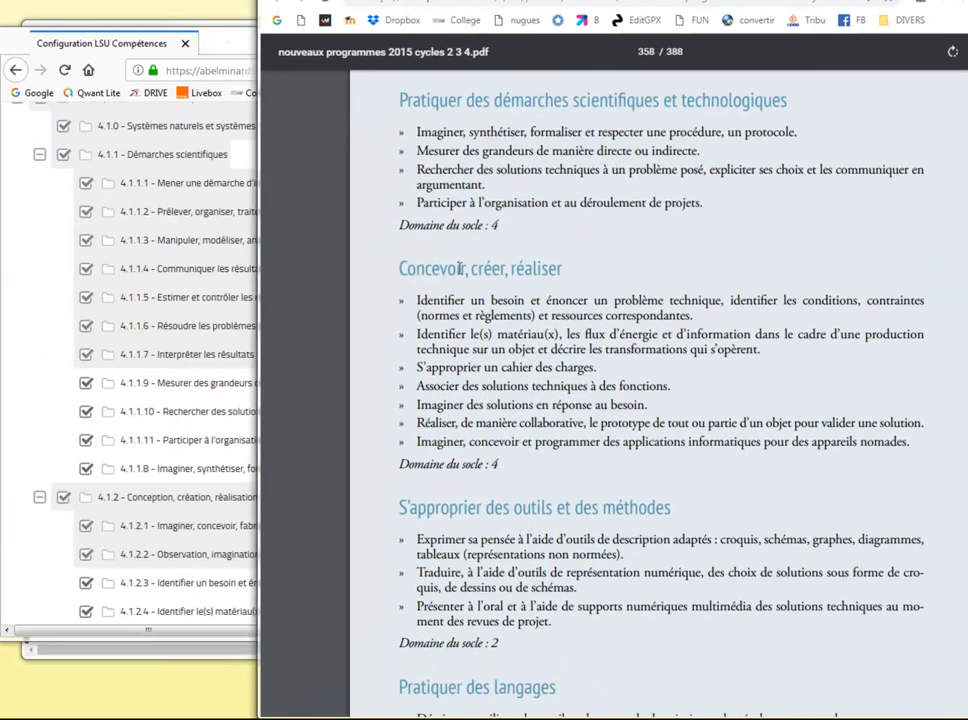
{"action": "scroll", "coordinate": [459, 396], "scroll_direction": "down", "scroll_amount": 8}
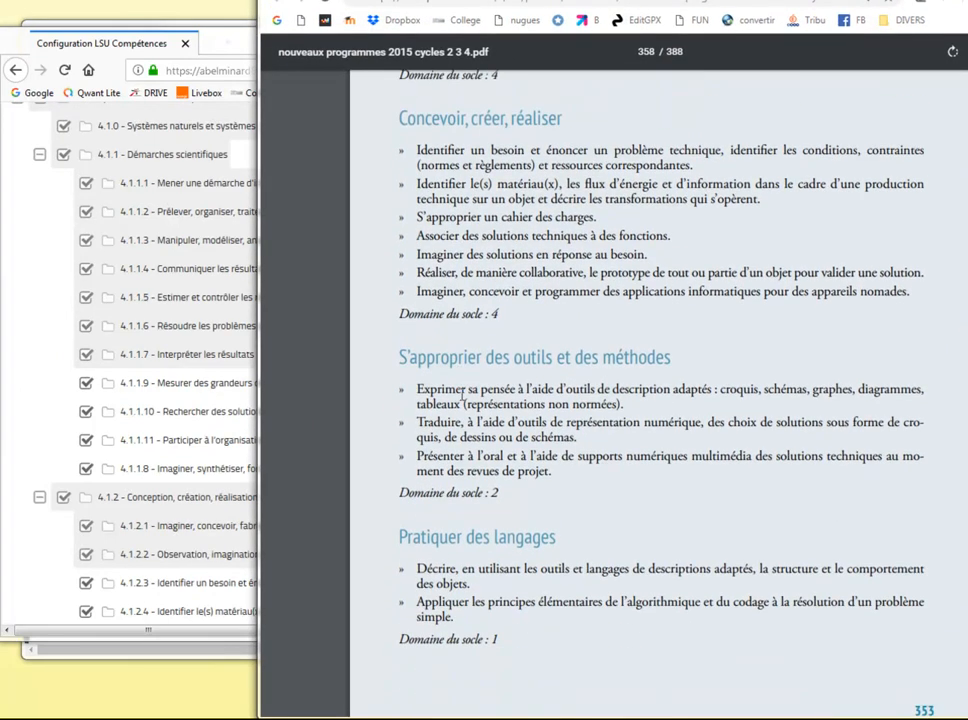
{"action": "scroll", "coordinate": [470, 390], "scroll_direction": "down", "scroll_amount": 7}
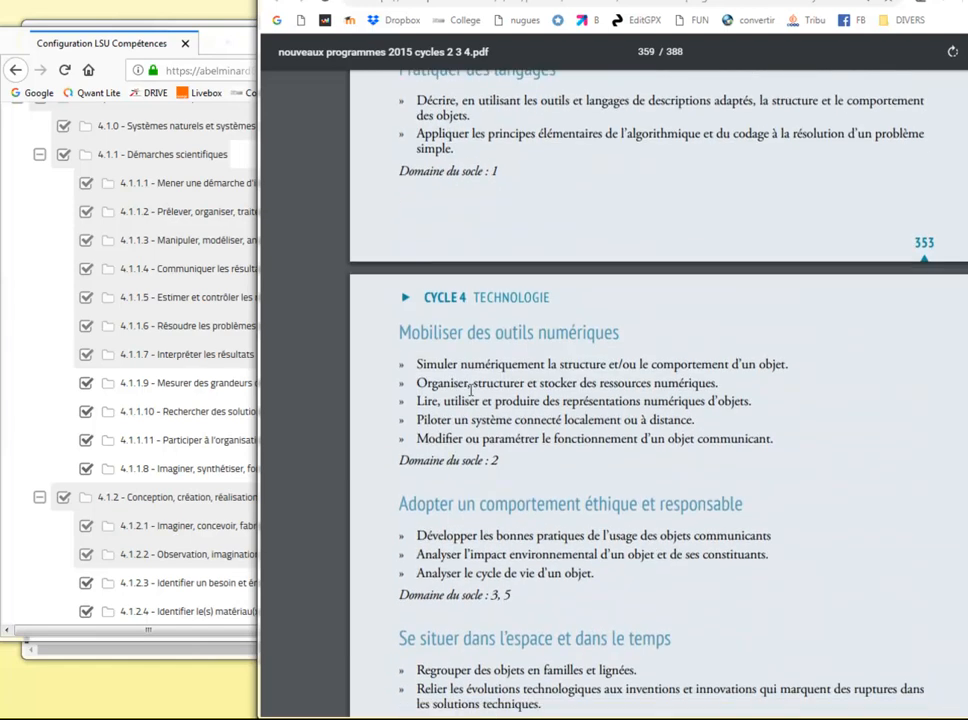
{"action": "left_click_drag", "start_coordinate": [488, 386], "coordinate": [514, 387]}
{"action": "left_click_drag", "start_coordinate": [421, 328], "coordinate": [635, 369]}
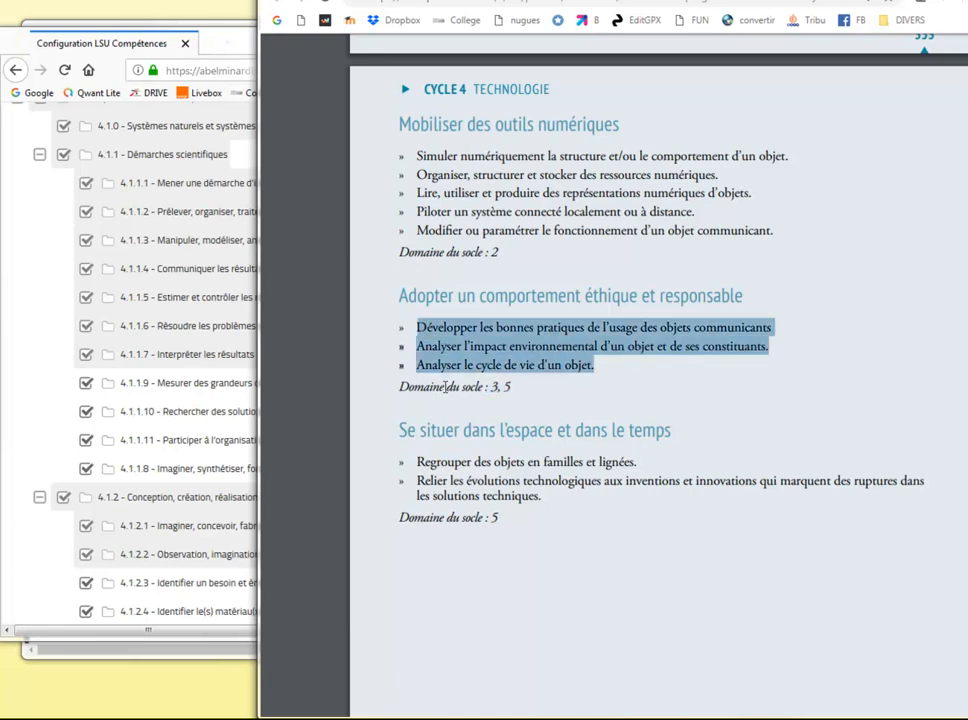